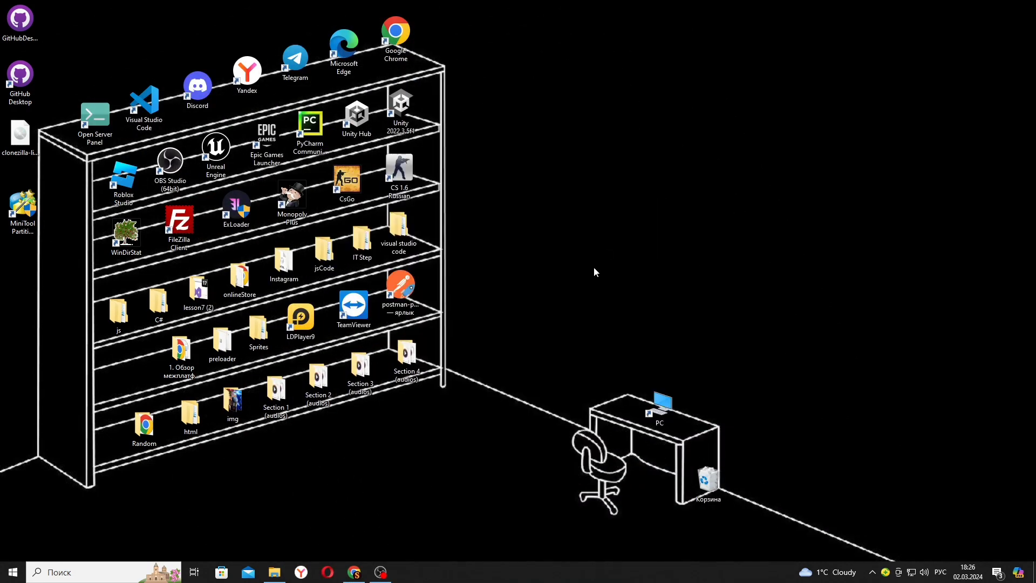
- Open This PC in File Explorer to check the 3.1.2-9-amd64 (G:) flash drive
click(275, 572)
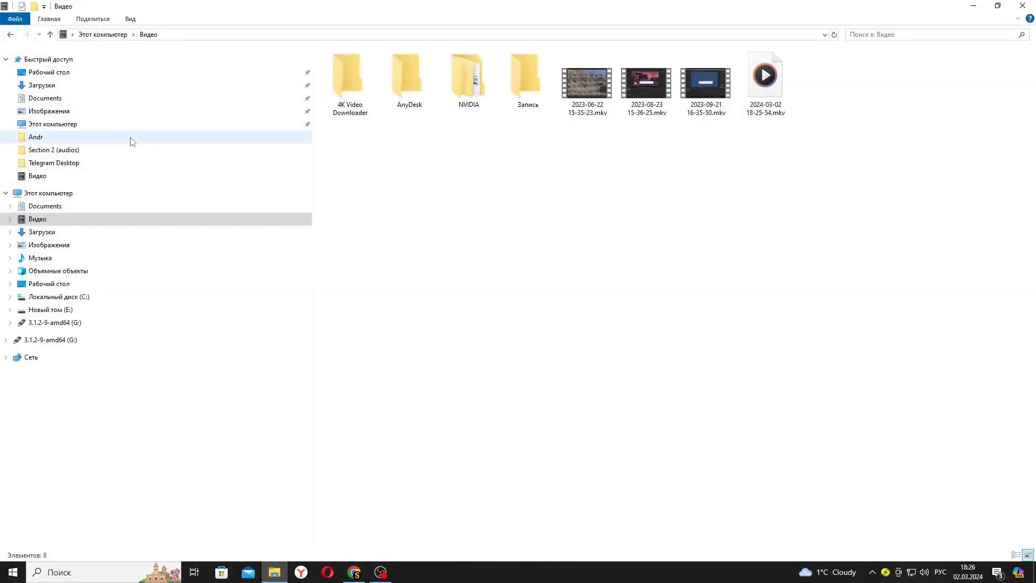
click(83, 206)
click(86, 195)
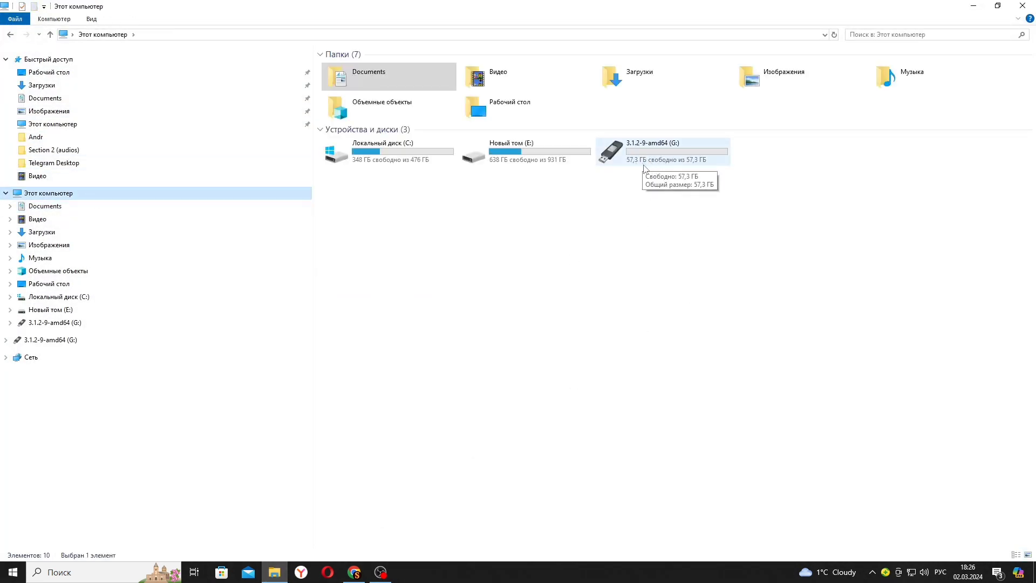
- Switch to the browser and download the stable Clonezilla live 3.1.2-9 release for amd64 as an iso file
key(alt+Tab)
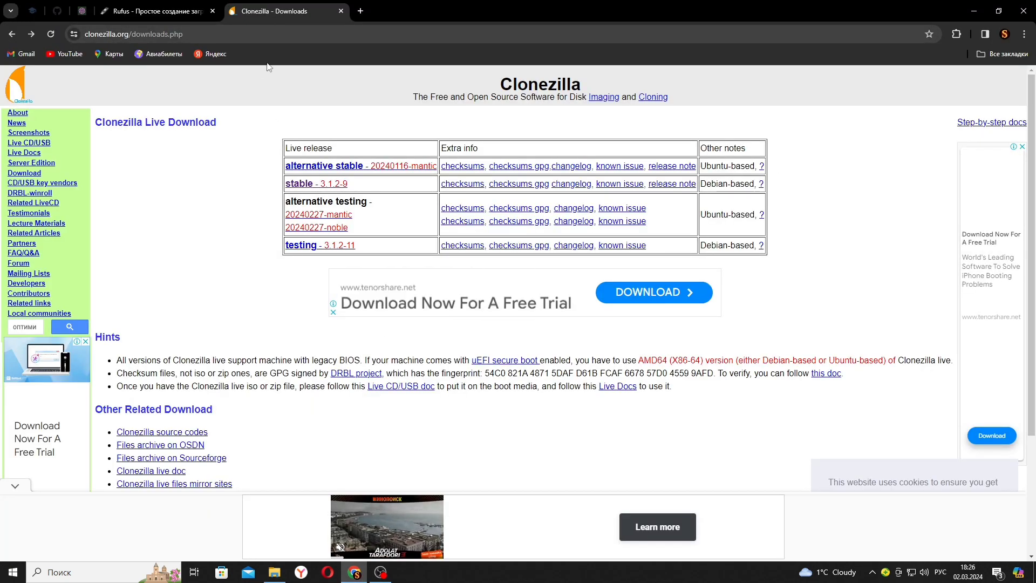
click(301, 186)
click(176, 204)
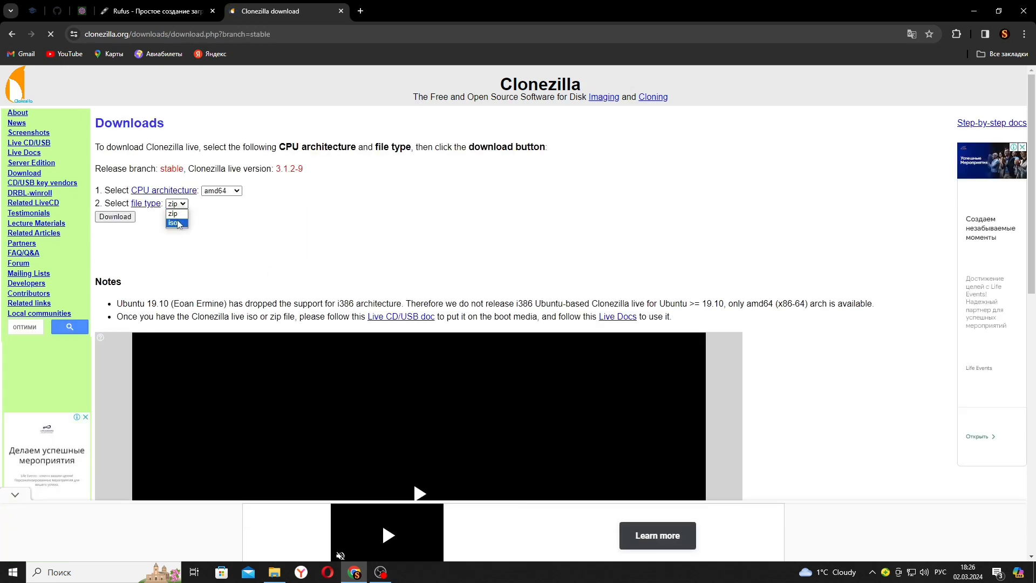
click(177, 222)
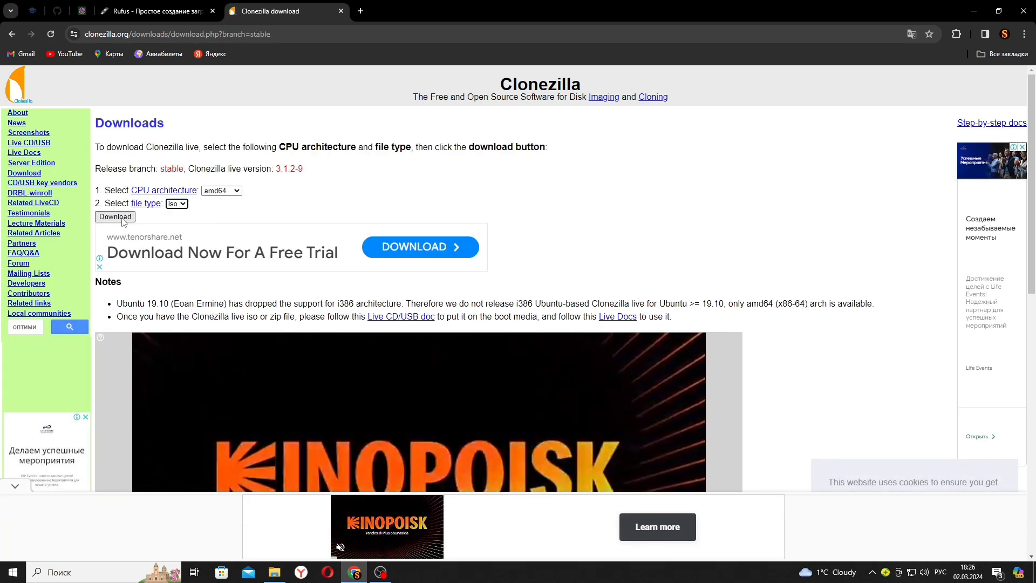
click(115, 217)
key(super+d)
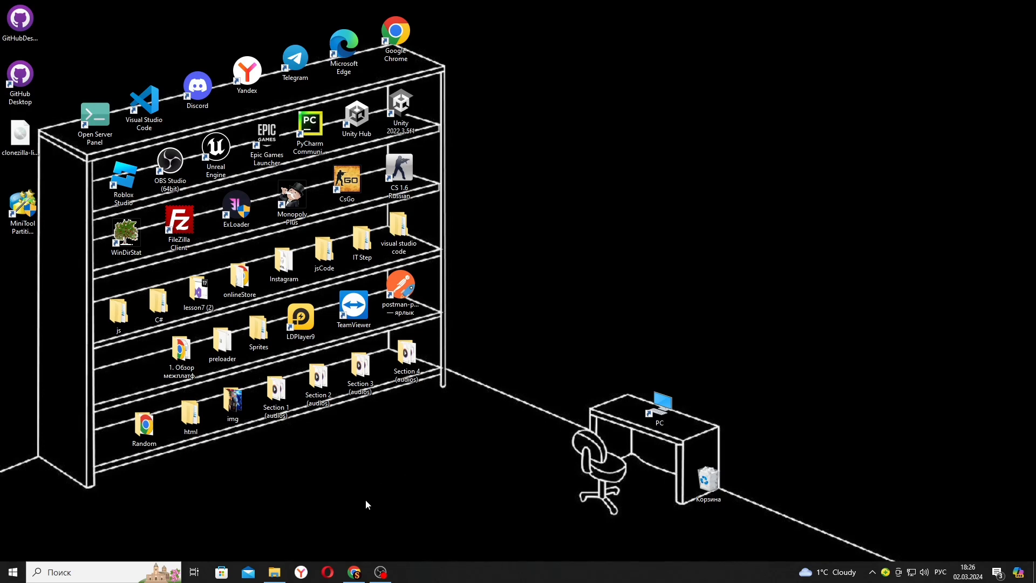
- Download the portable Rufus version rufus-4.4p.exe from the Rufus site and save it to the desktop
click(355, 572)
click(152, 9)
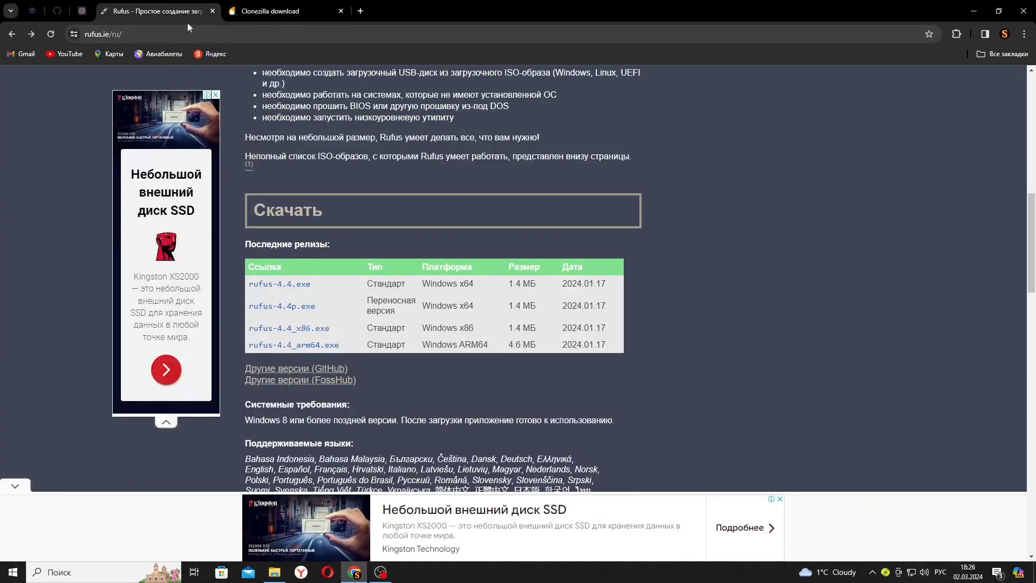
scroll(372, 209, down, 1)
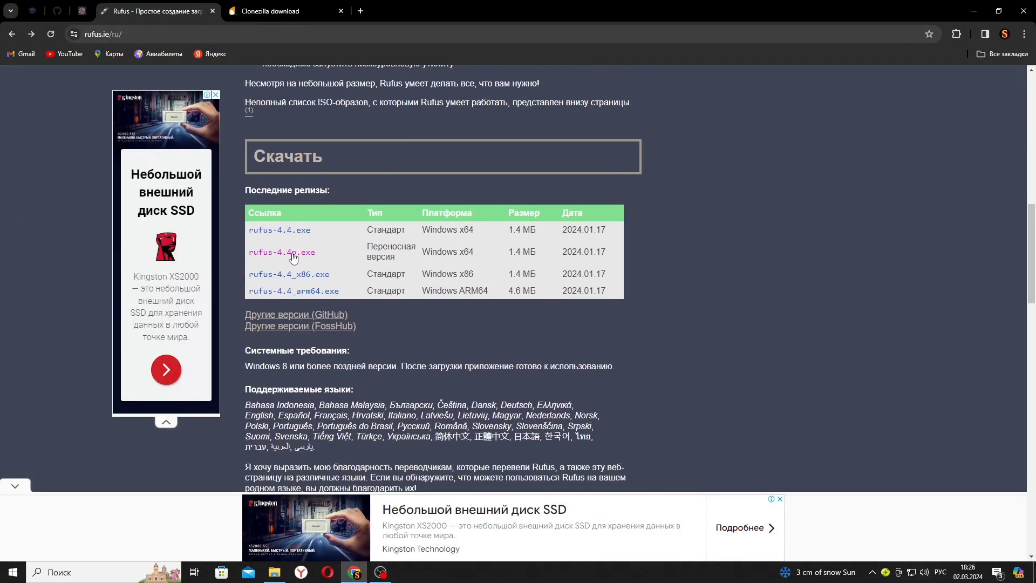
click(293, 257)
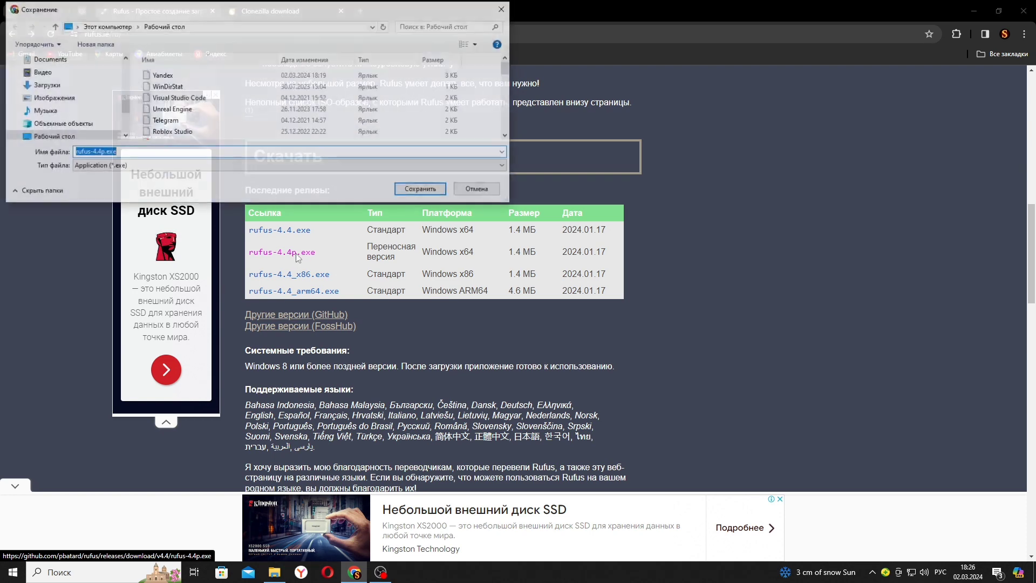
click(422, 189)
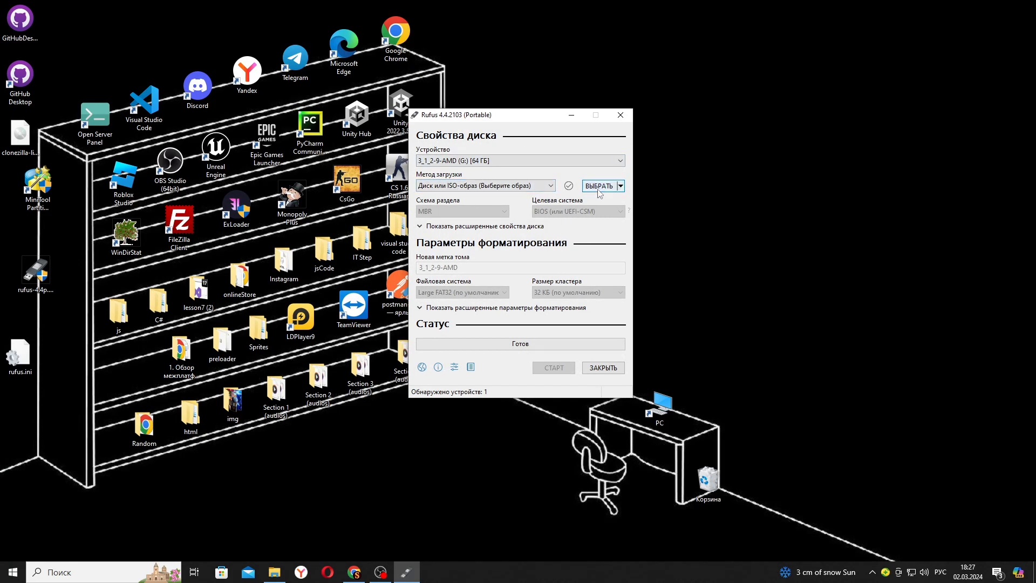
- Keep the 64 GB G: flash drive as the Rufus device and load clonezilla-live-3.1.2-9-amd64.iso as the boot image
click(448, 161)
click(433, 162)
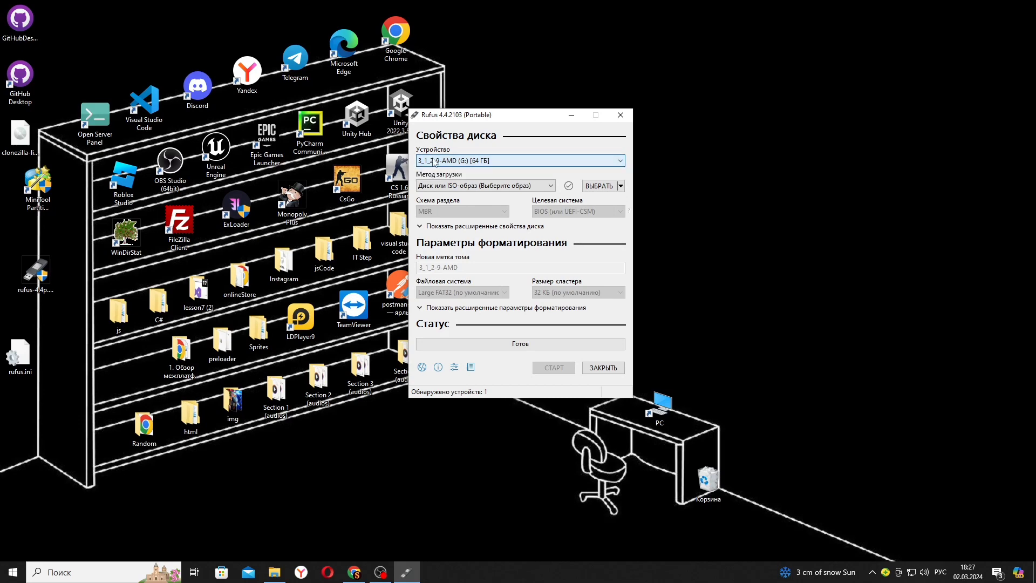
click(599, 186)
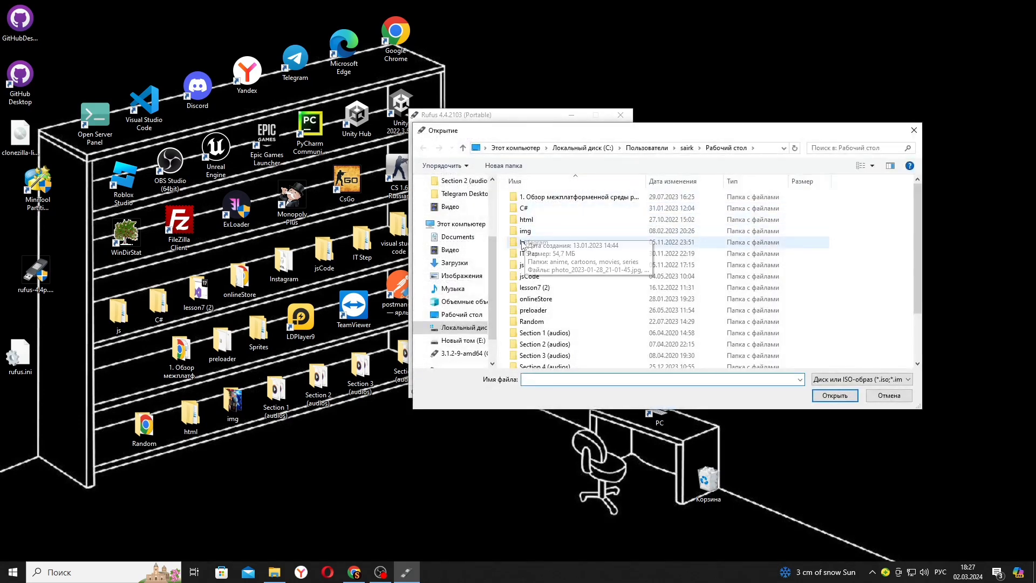
scroll(621, 276, down, 2)
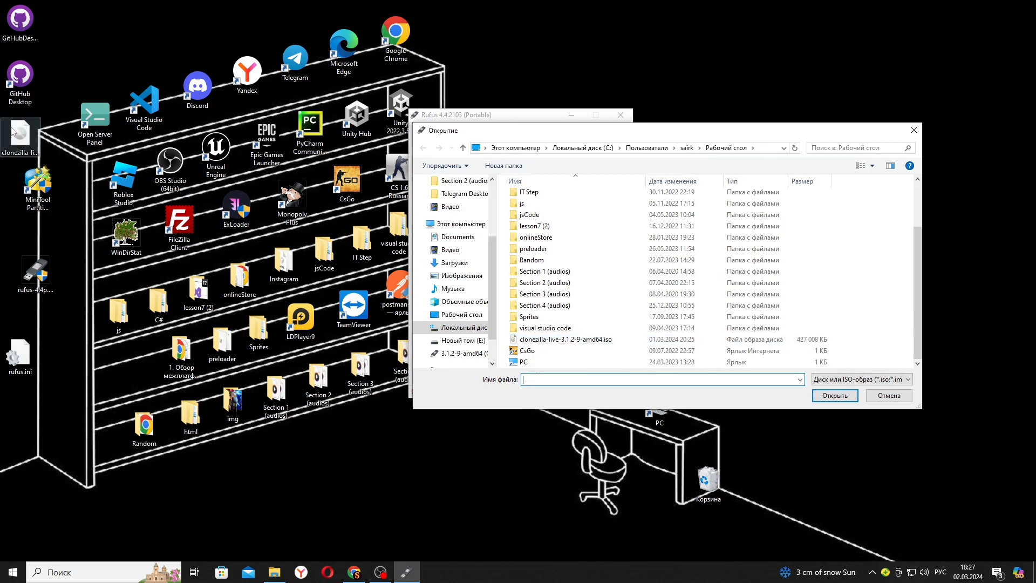
click(566, 339)
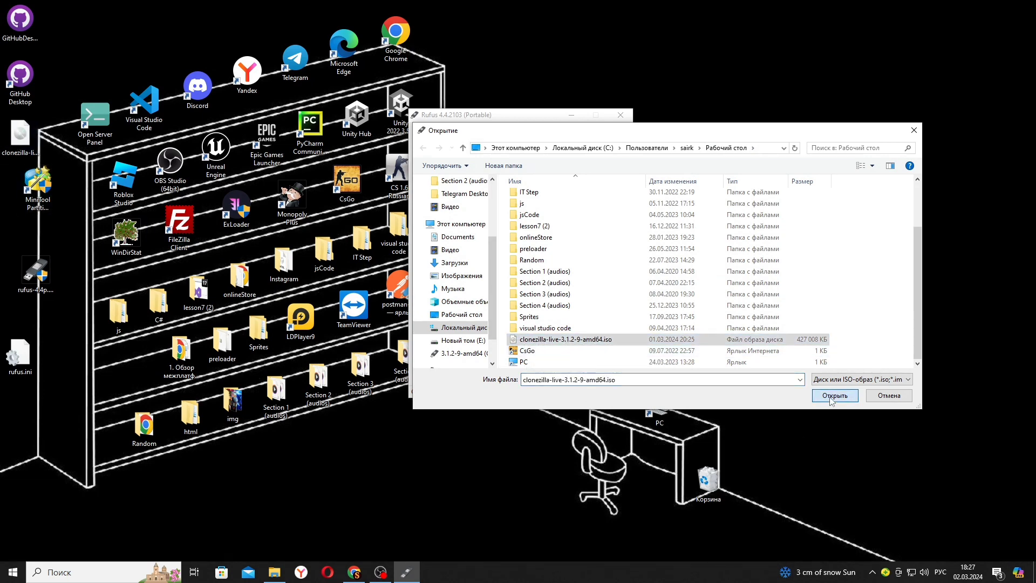
click(834, 395)
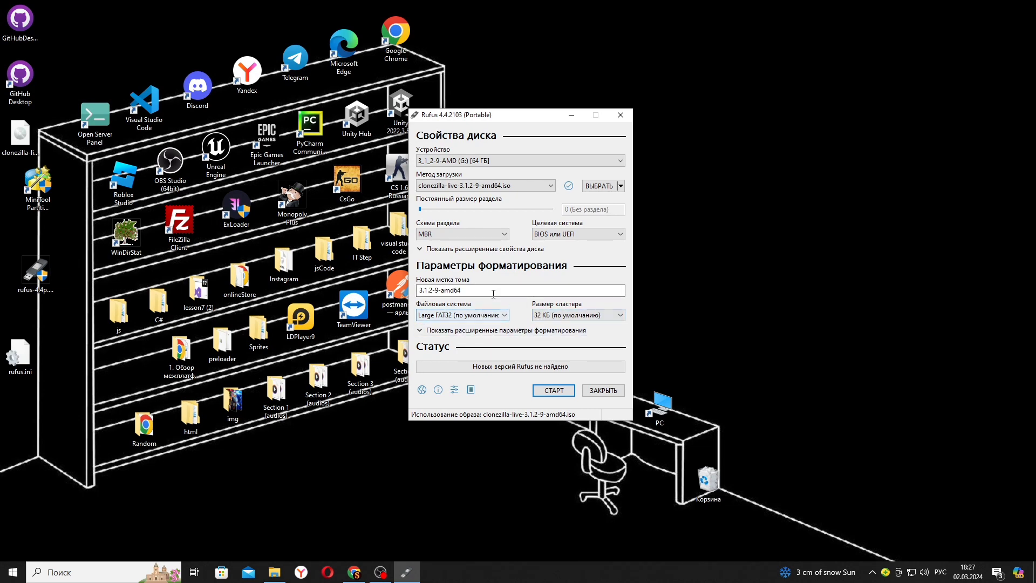
- Write the image to the flash drive in ISO mode, allowing the Syslinux download and data erasure, and close Rufus
click(554, 390)
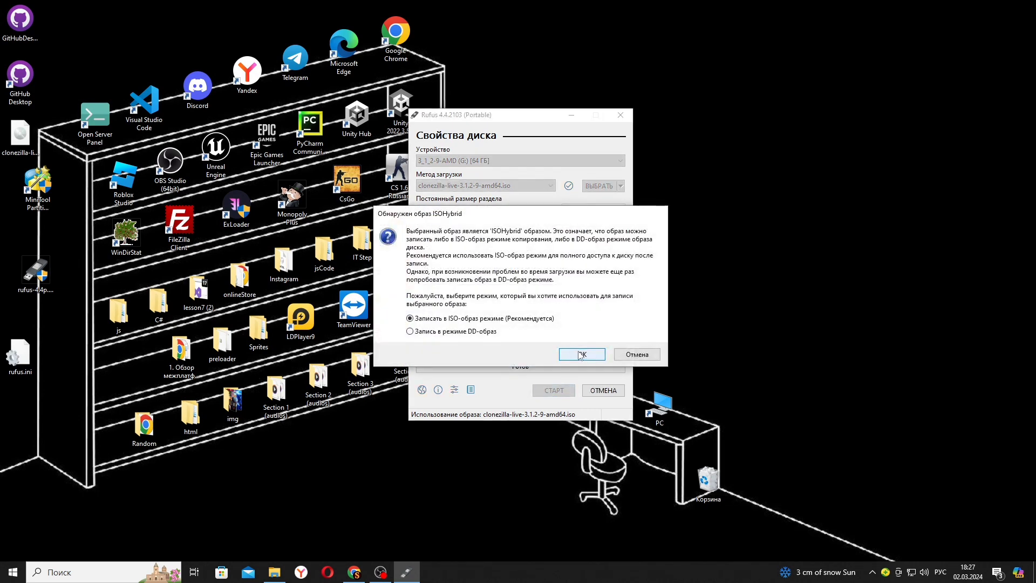
click(580, 355)
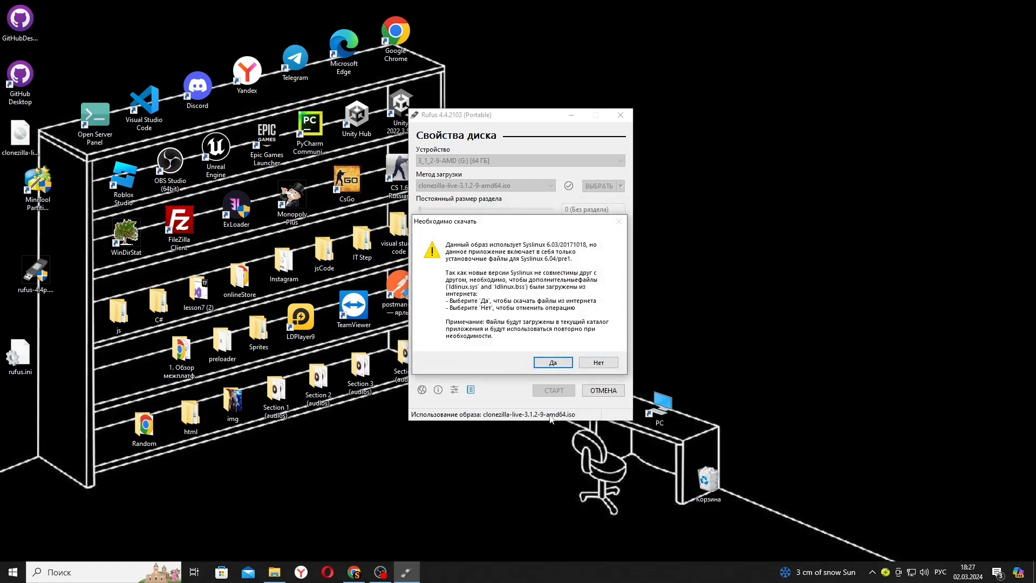
click(547, 361)
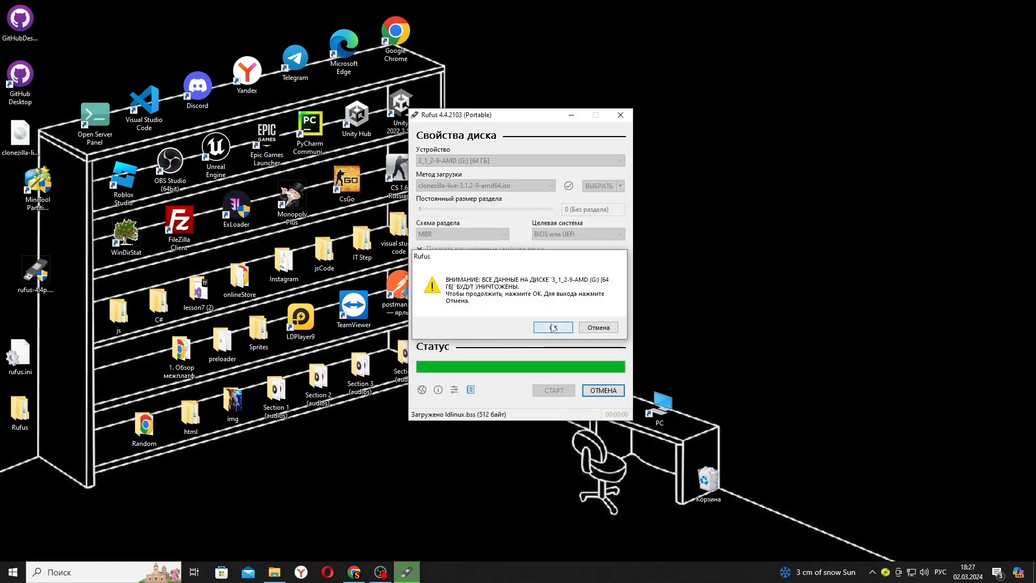
click(553, 327)
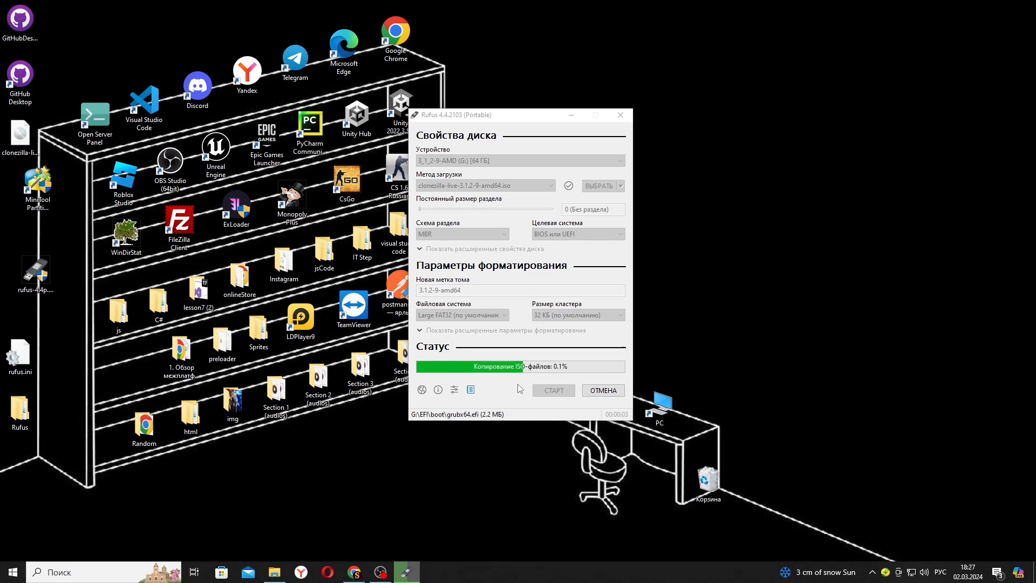
key(alt+F4)
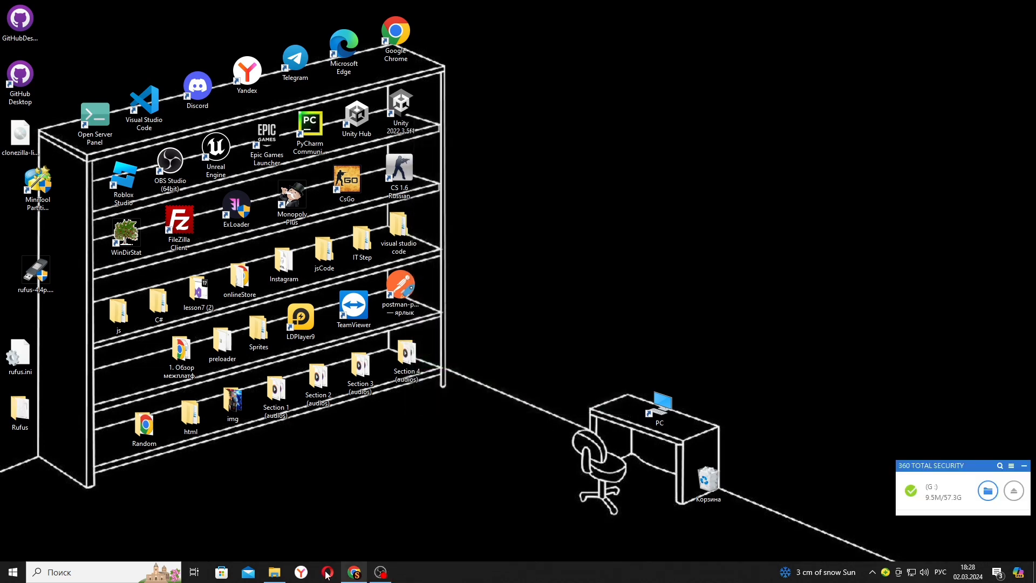
- Examine the contents of the 3_1_2-9-AMD (G:) flash drive, then close File Explorer and the security pop-up
click(275, 572)
double_click(650, 154)
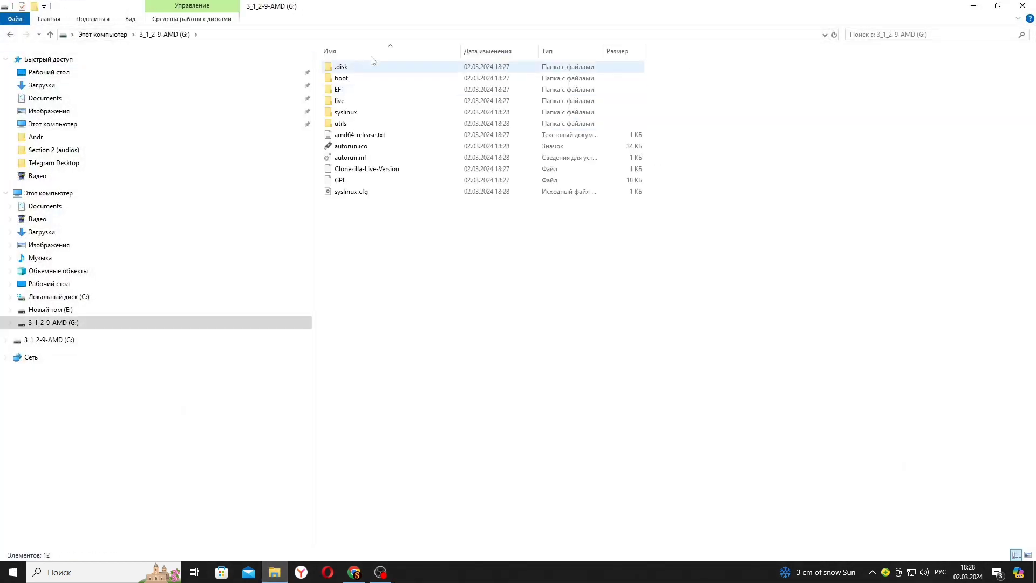
click(1023, 6)
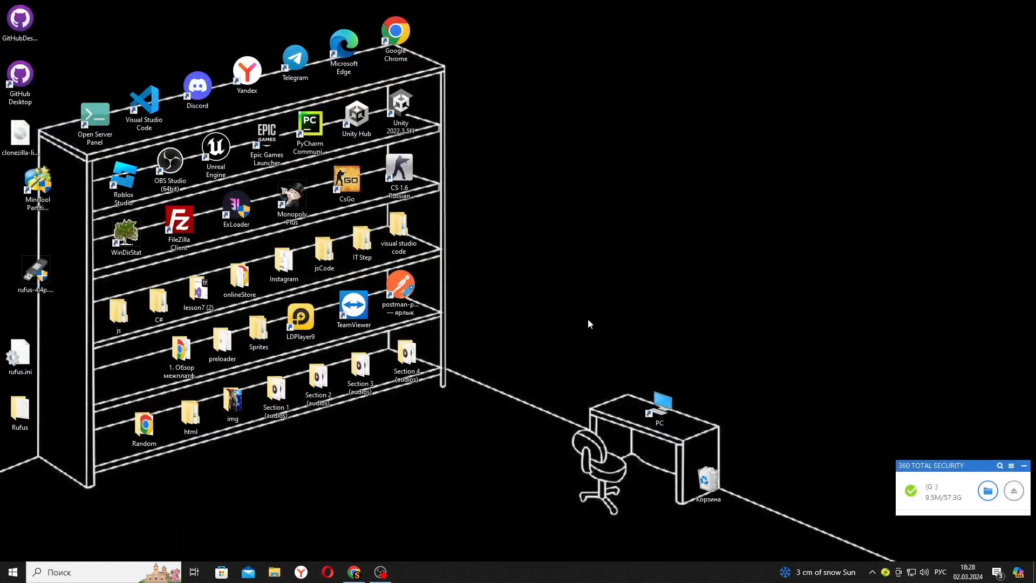
click(1023, 466)
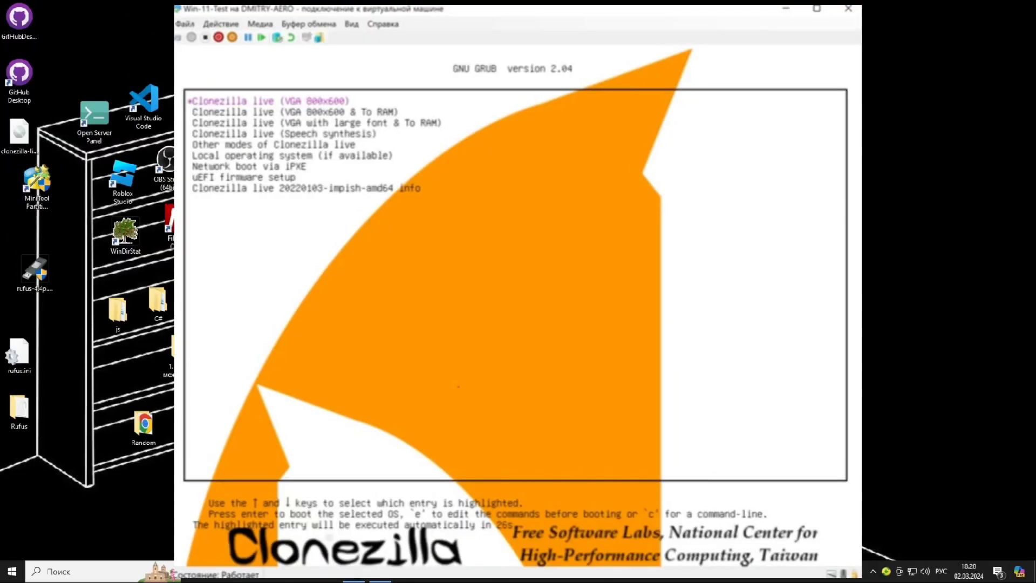
- Boot Clonezilla live (VGA 800x600) and choose ru_RU.UTF-8 Russian as the language
key(Return)
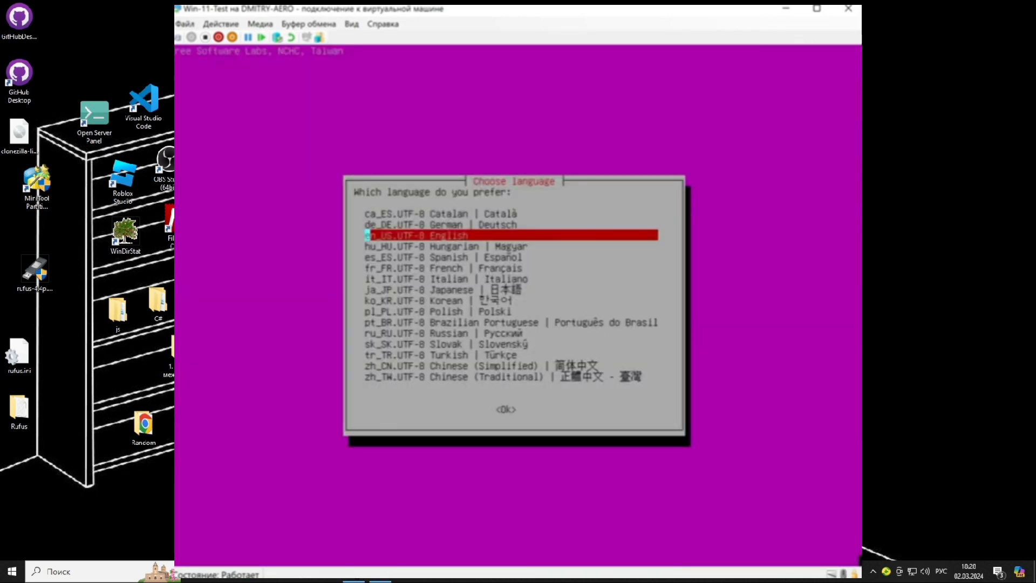
key(Down)
key(Down)
key(Down)
key(Down)
key(Down)
key(Down)
key(Down)
key(Down)
key(Down)
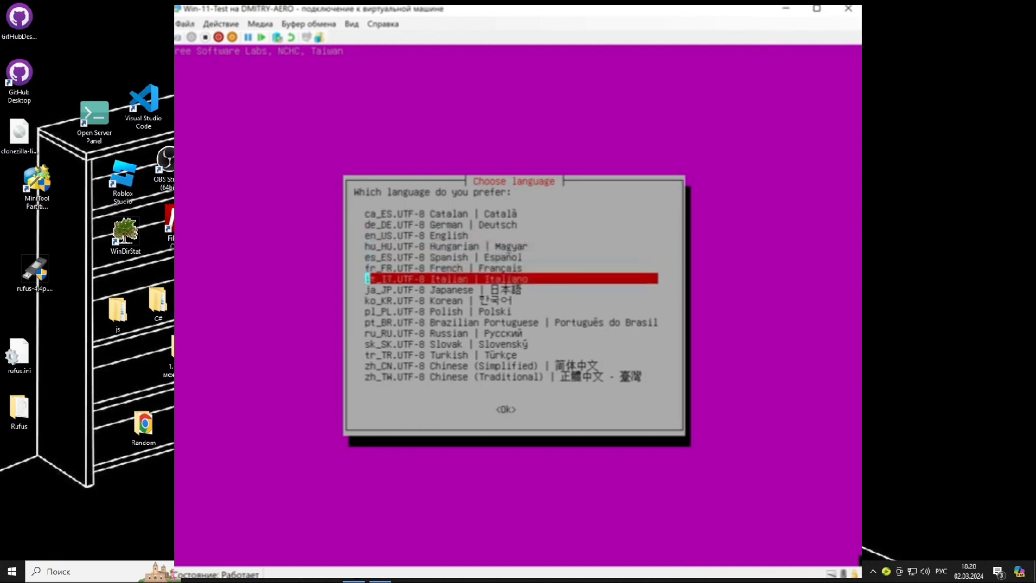
key(Return)
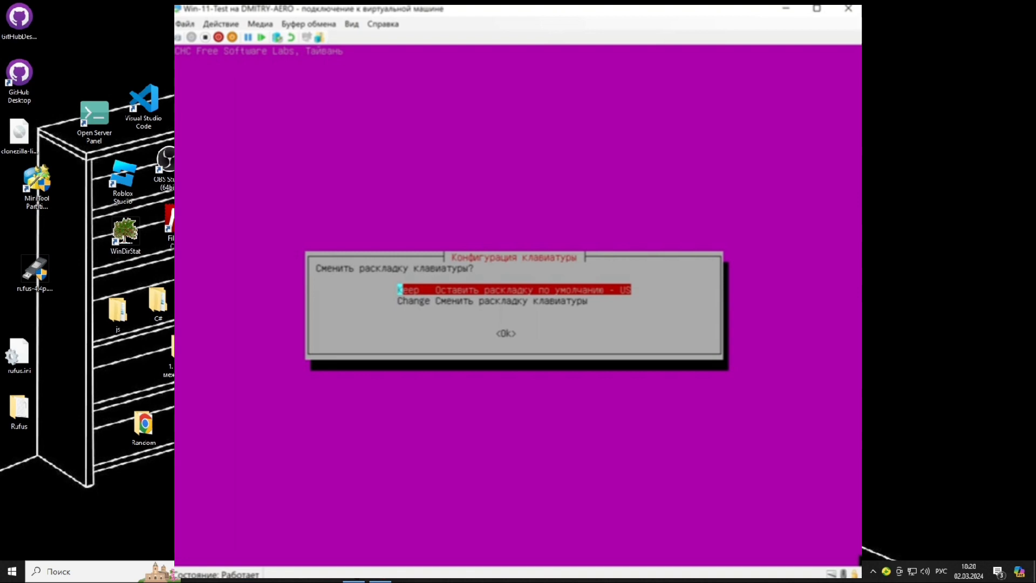
- Keep the default US keyboard layout and start Clonezilla in device-device mode
key(Return)
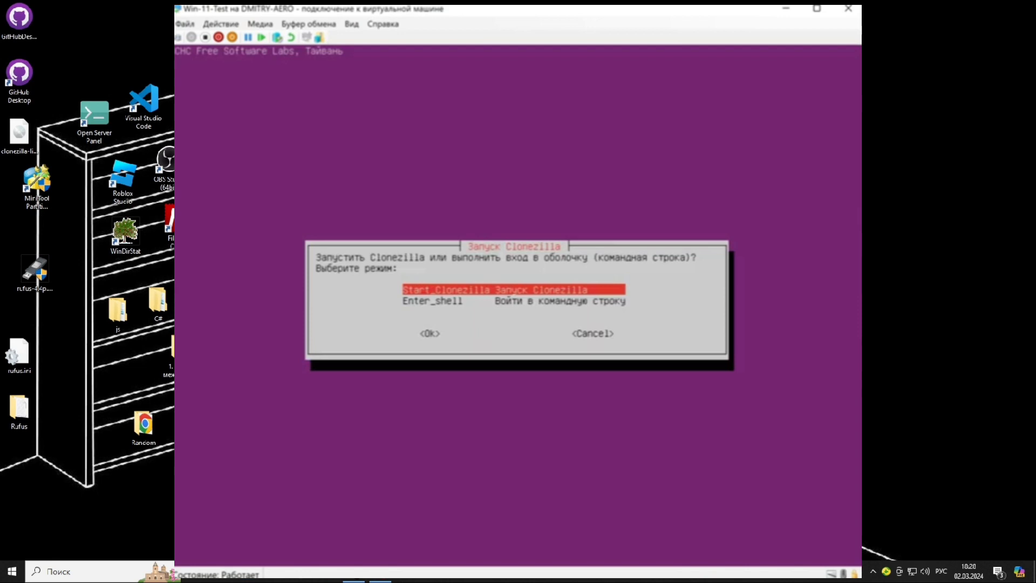
key(Return)
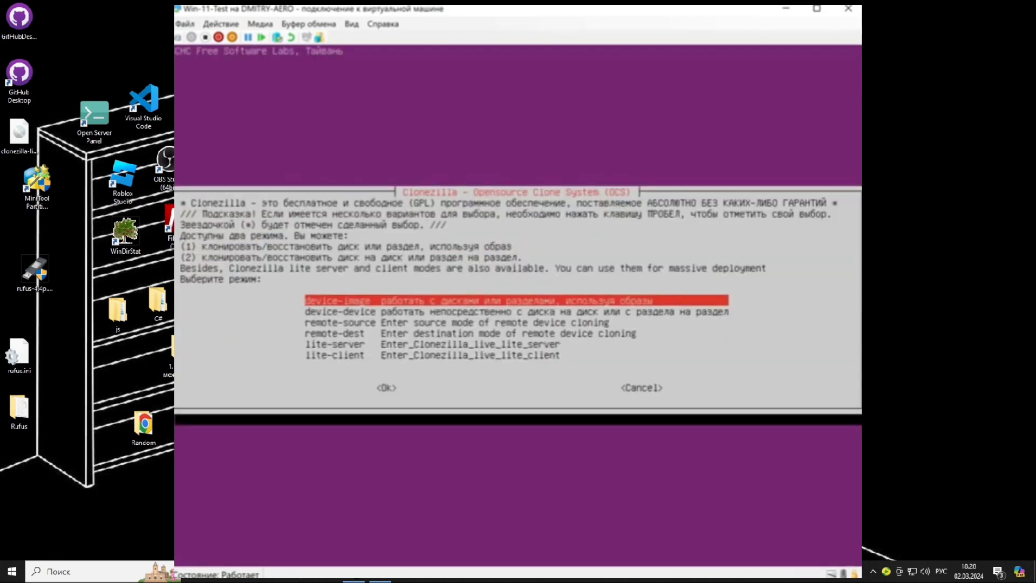
key(Down)
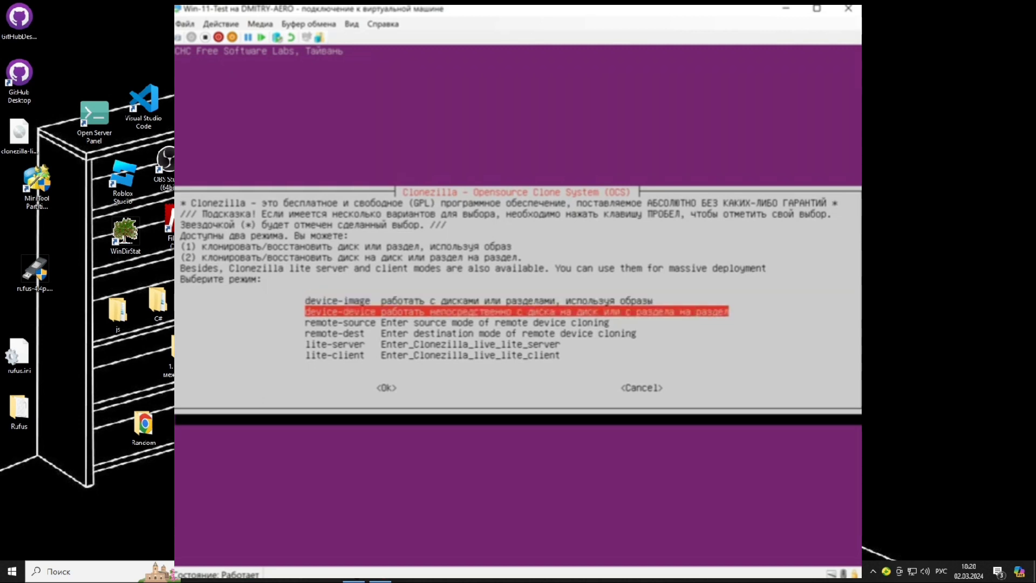
key(Return)
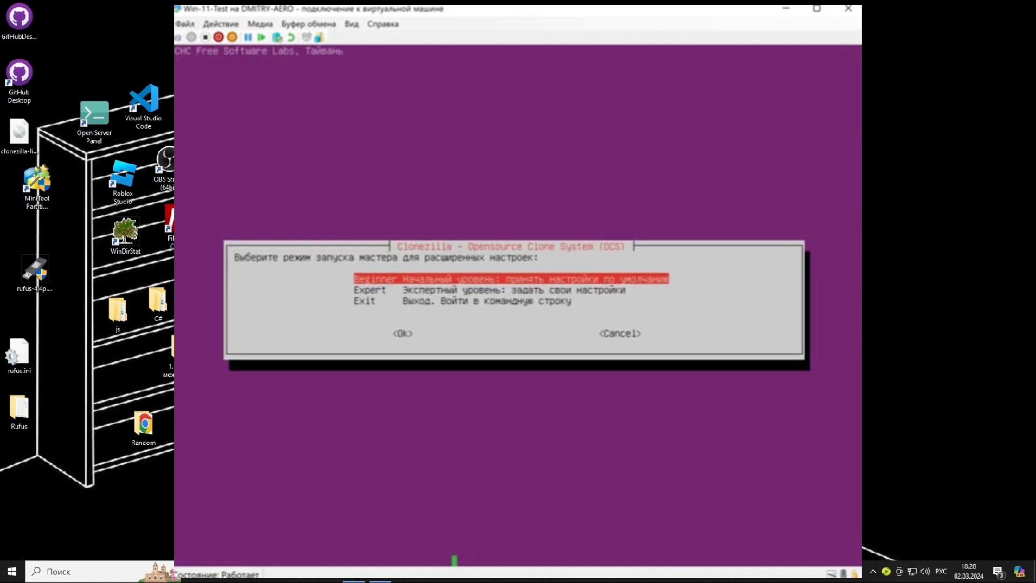
- Use Expert mode for disk_to_local_disk cloning with sda as the source disk and sdb as the target disk
key(Down)
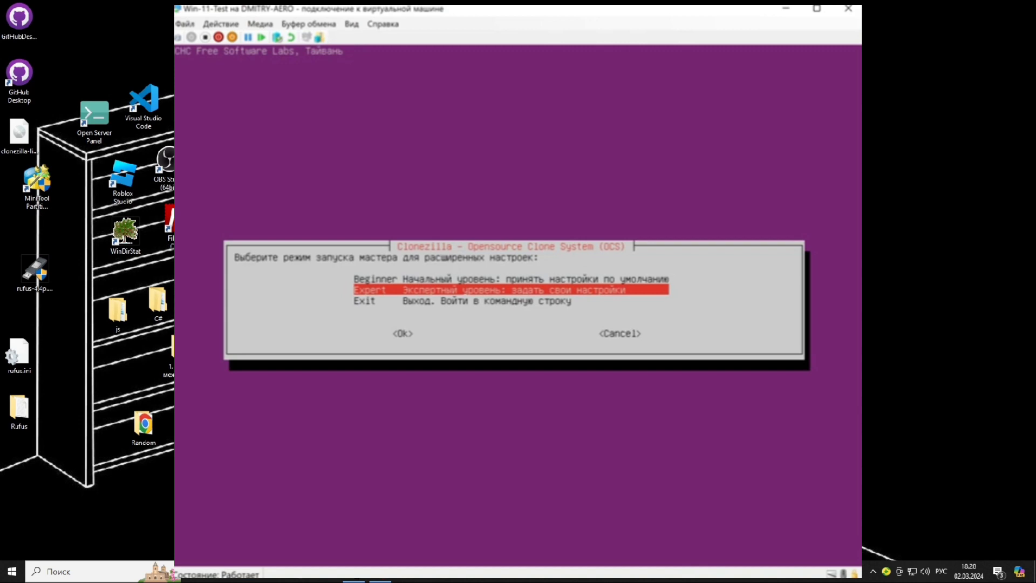
key(Return)
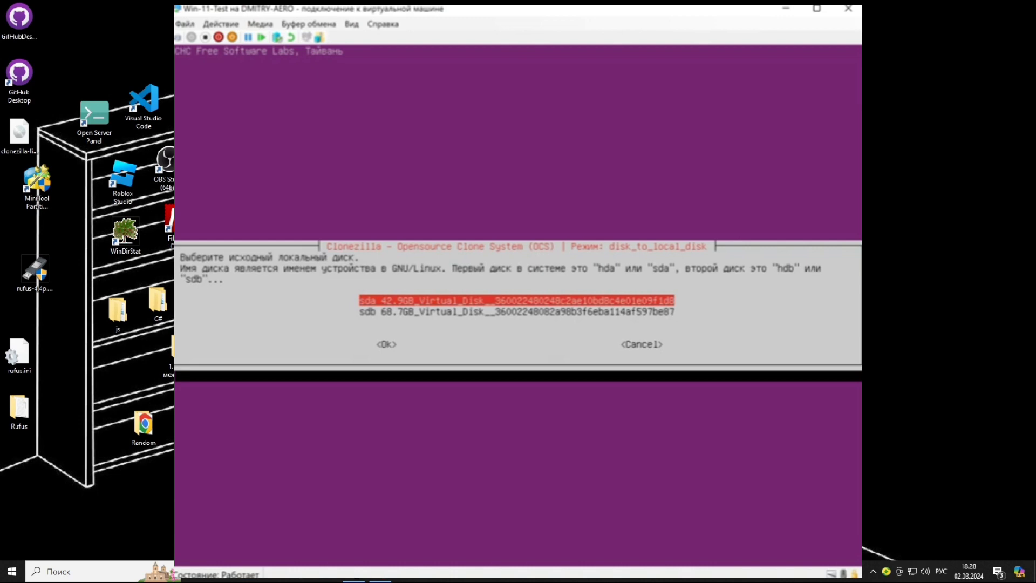
key(Return)
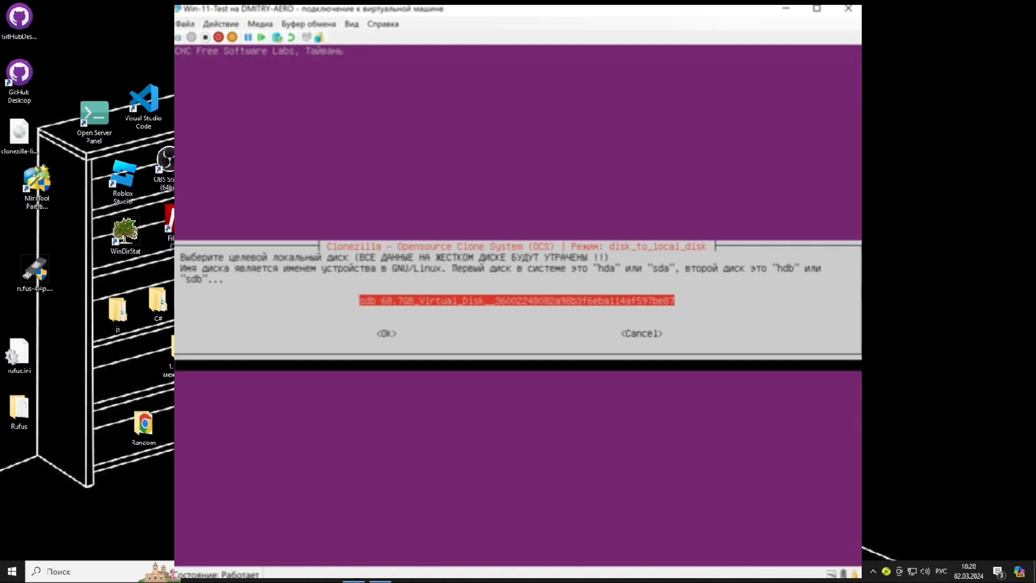
key(Return)
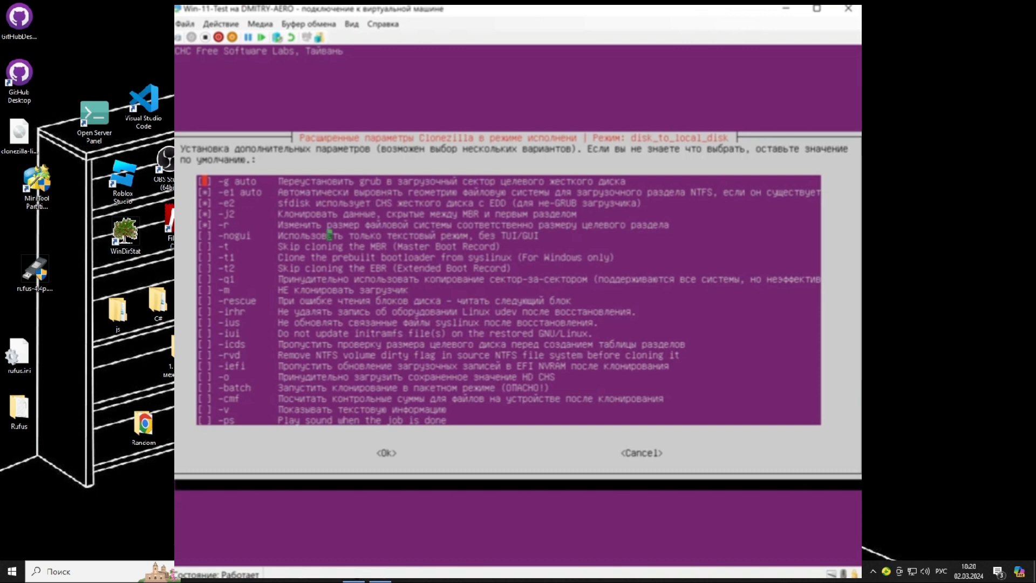
- Toggle the GRUB reinstallation option -g auto and accept the other advanced cloning parameters as preset
key(space)
key(Down)
key(Down)
key(Tab)
key(Return)
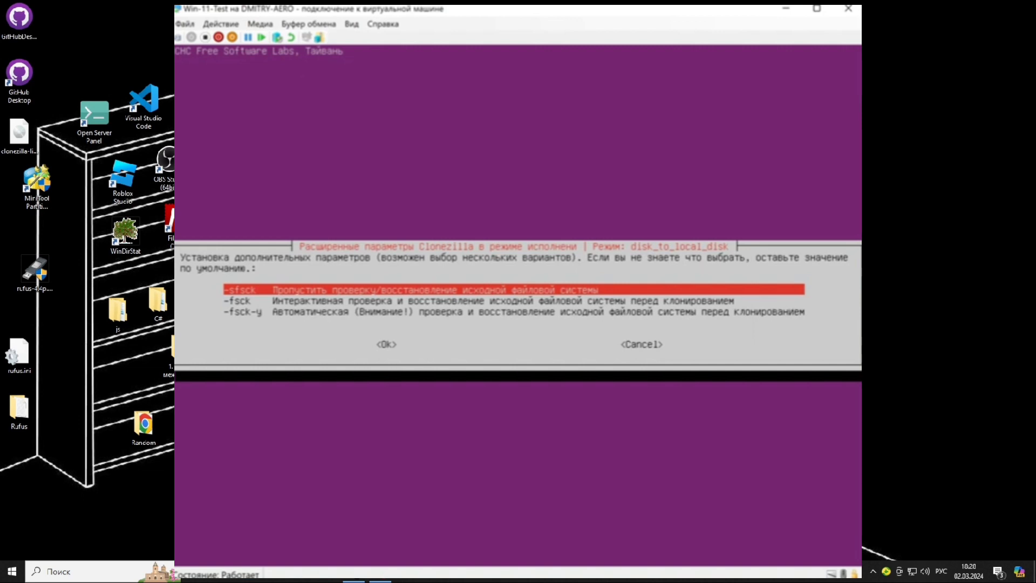
- Skip the source file system check, use the source disk's partition table, and keep -p choose as the action on completion
key(Return)
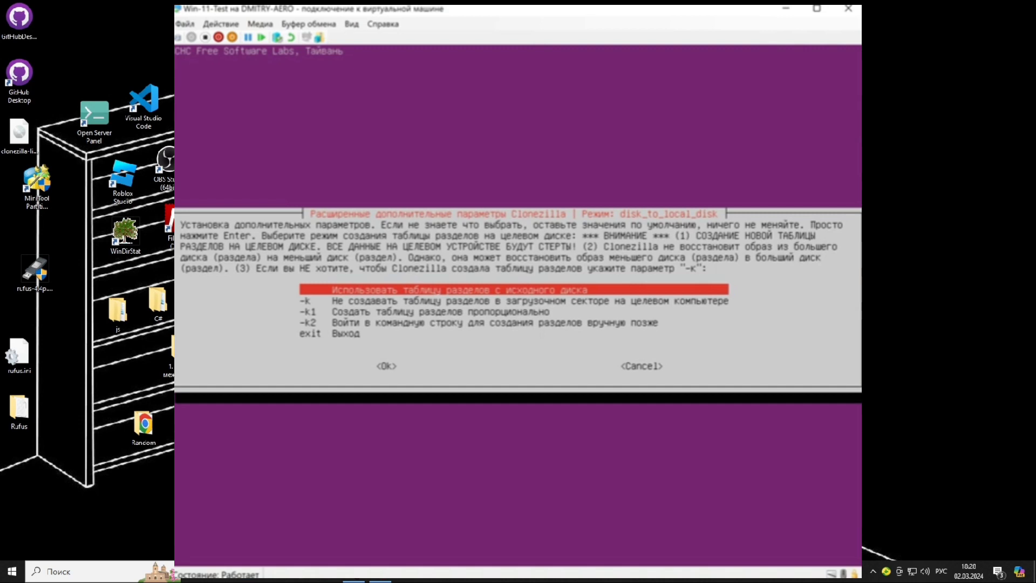
key(Return)
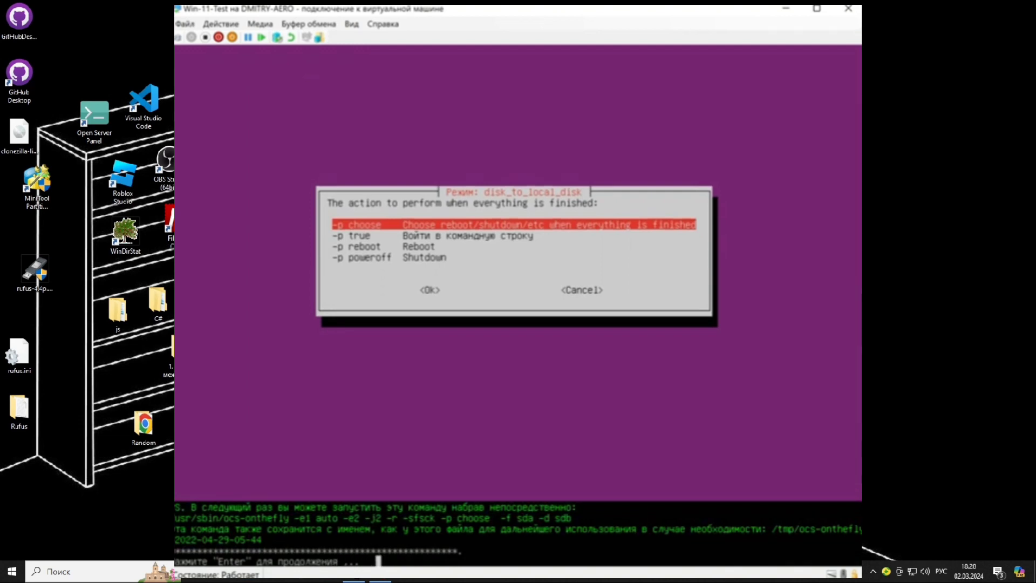
key(Return)
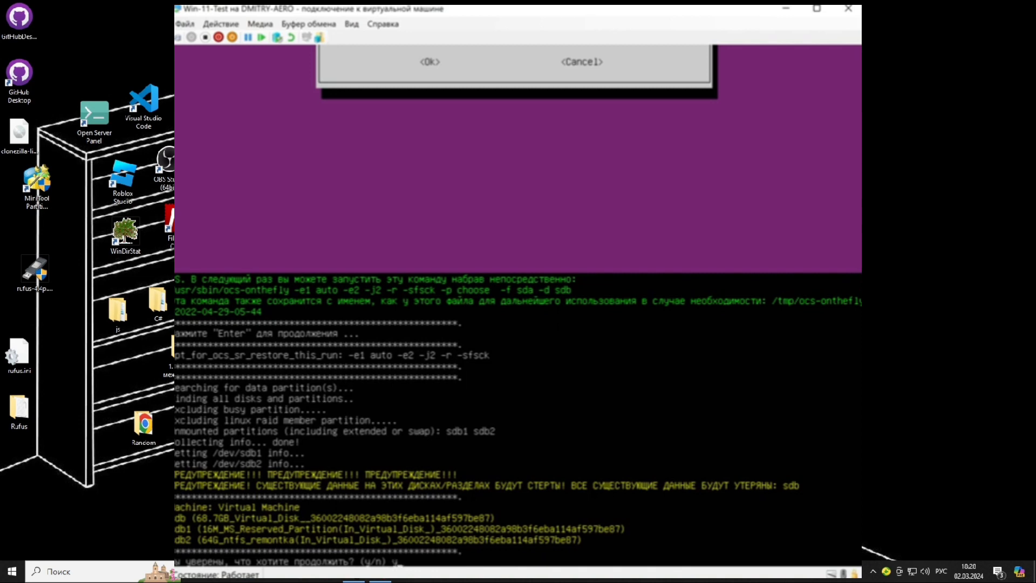
- Answer y to both confirmations for erasing target disk sdb to start the cloning
key(Return)
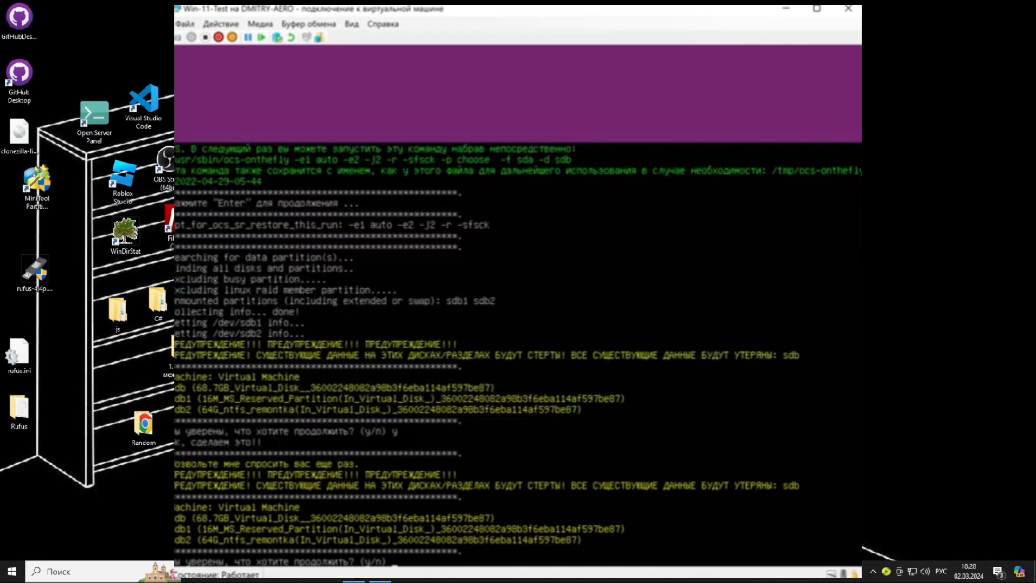
text(y)
key(Return)
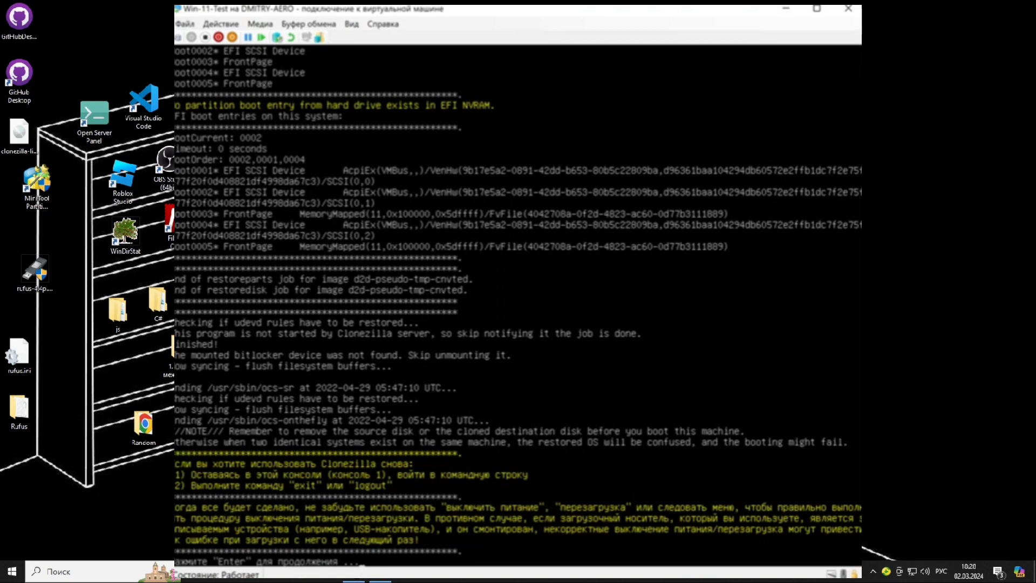
- Finish the Clonezilla session and power off the machine with the poweroff option
key(Return)
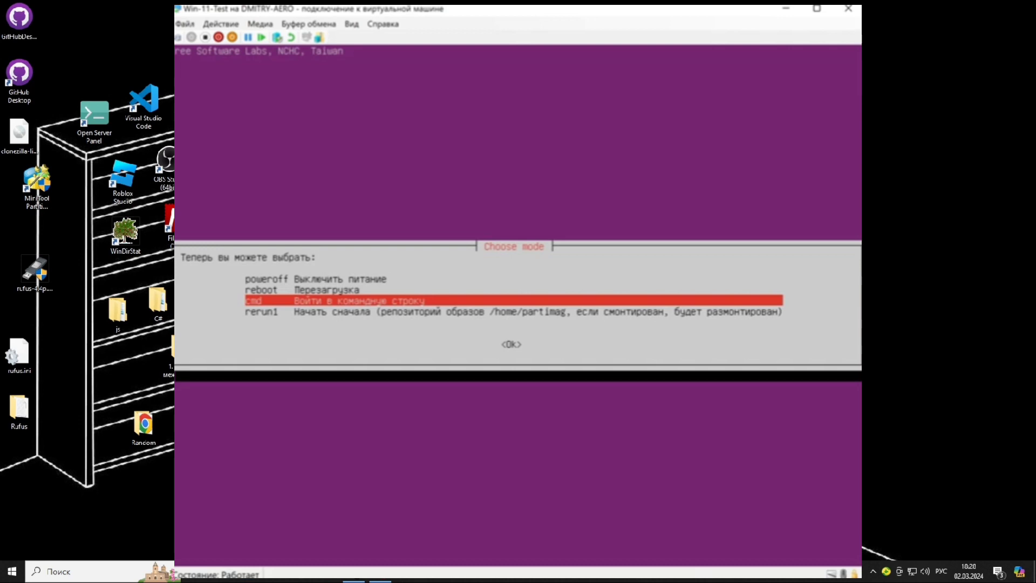
key(Up)
key(Up)
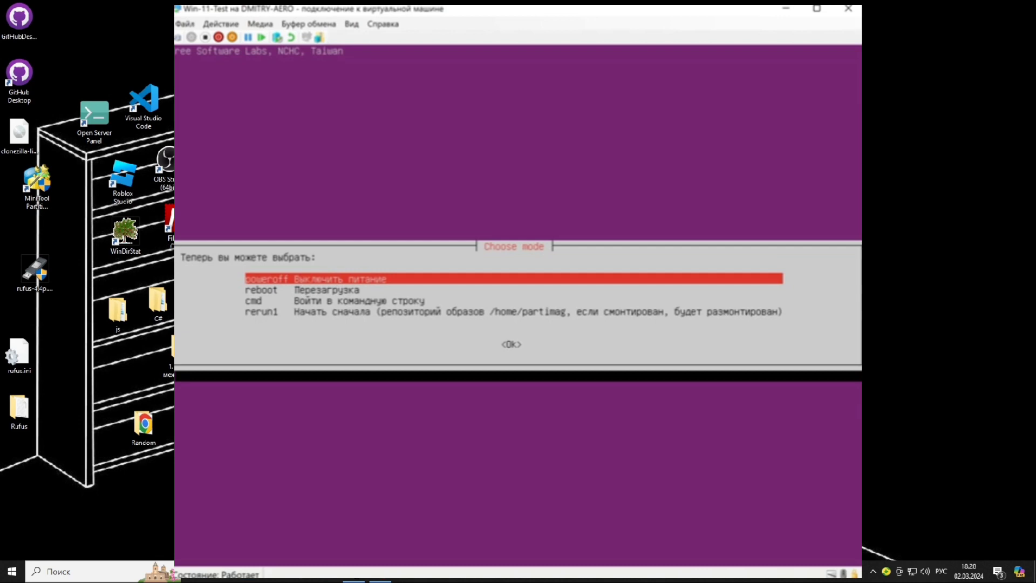
key(Return)
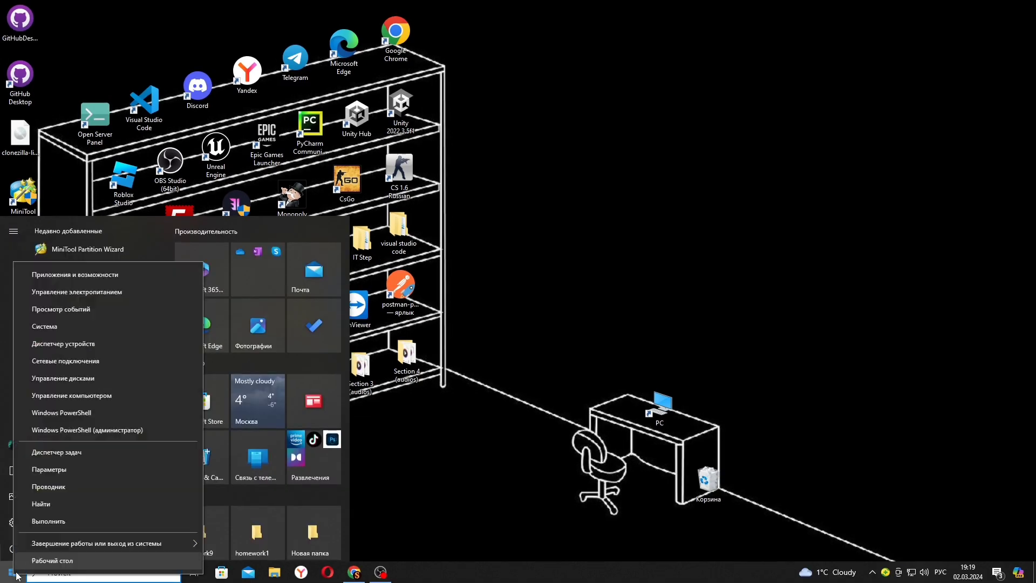
- Open Windows Disk Management and examine Disk 0's unallocated space and the volume commands offered for partition C:
click(74, 383)
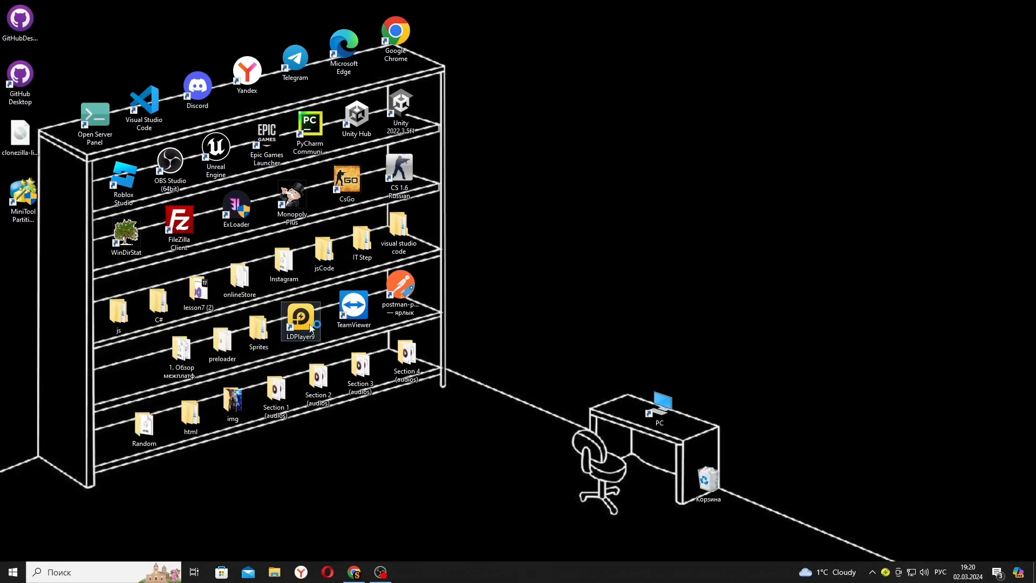
drag(394, 69, 442, 1)
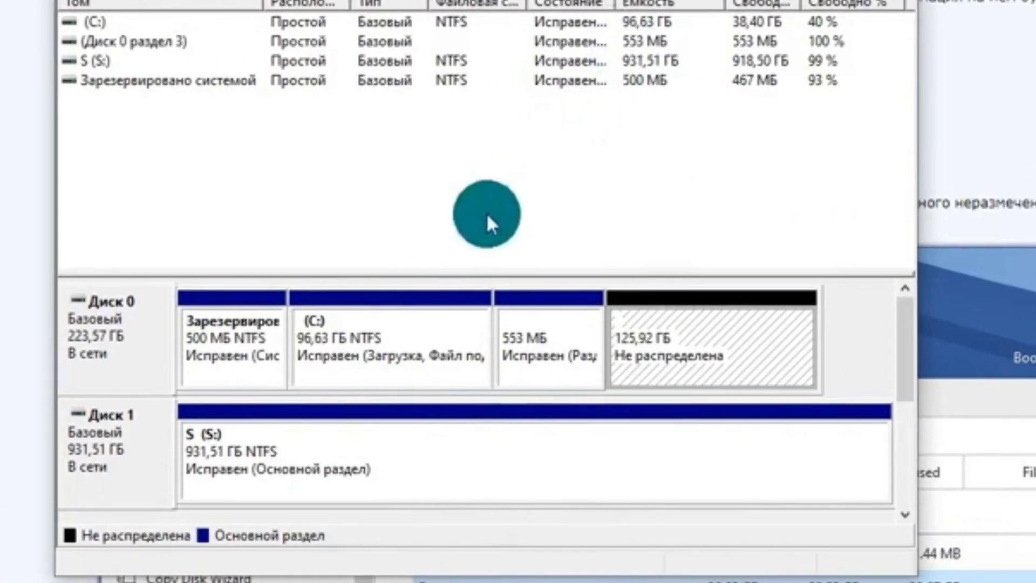
click(249, 266)
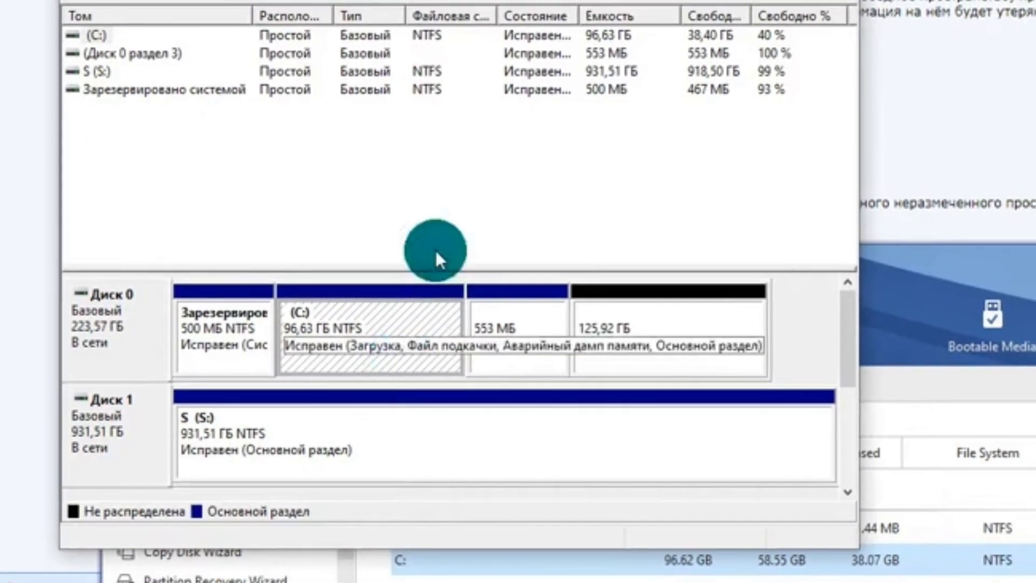
click(701, 356)
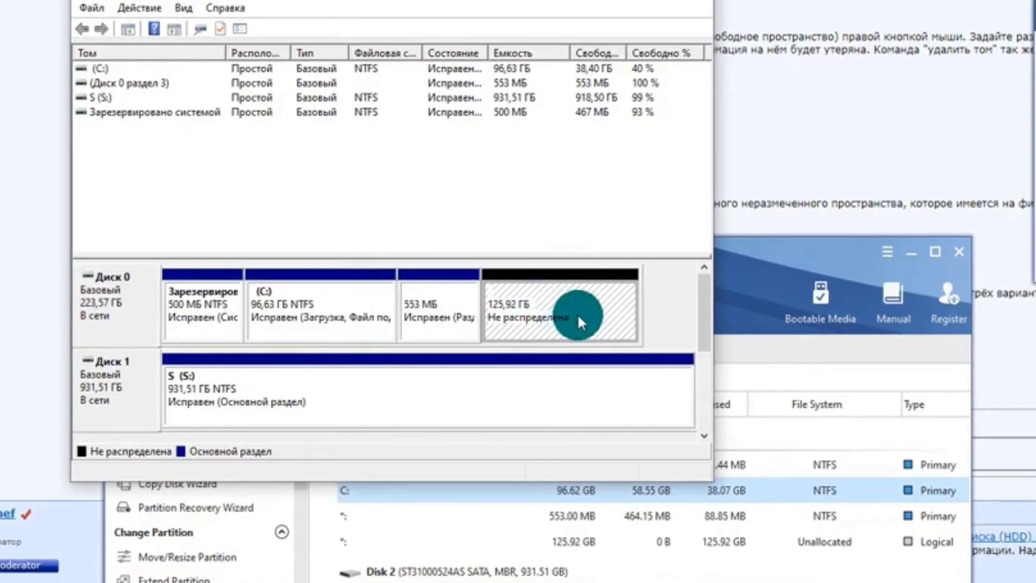
click(324, 308)
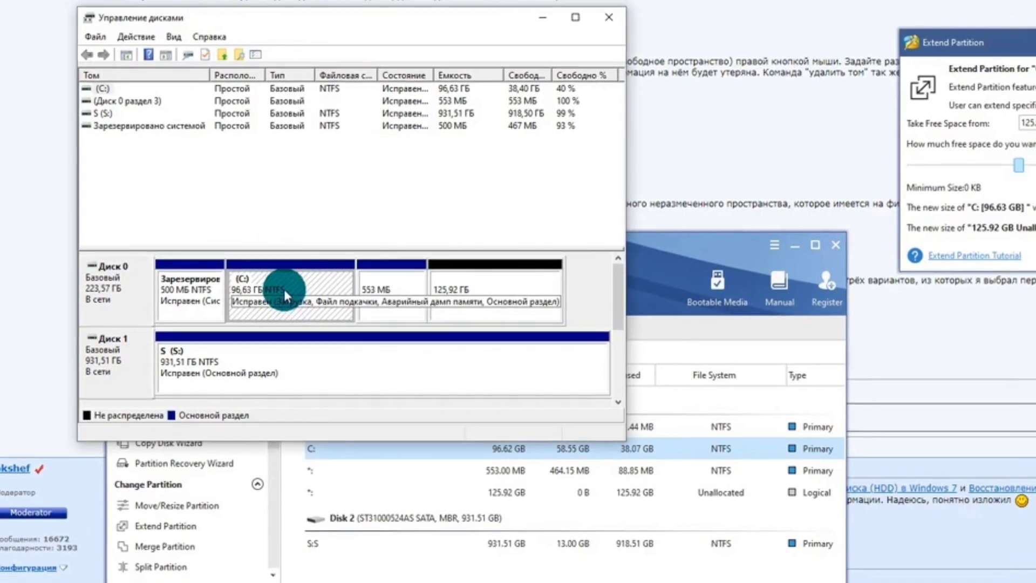
right_click(293, 294)
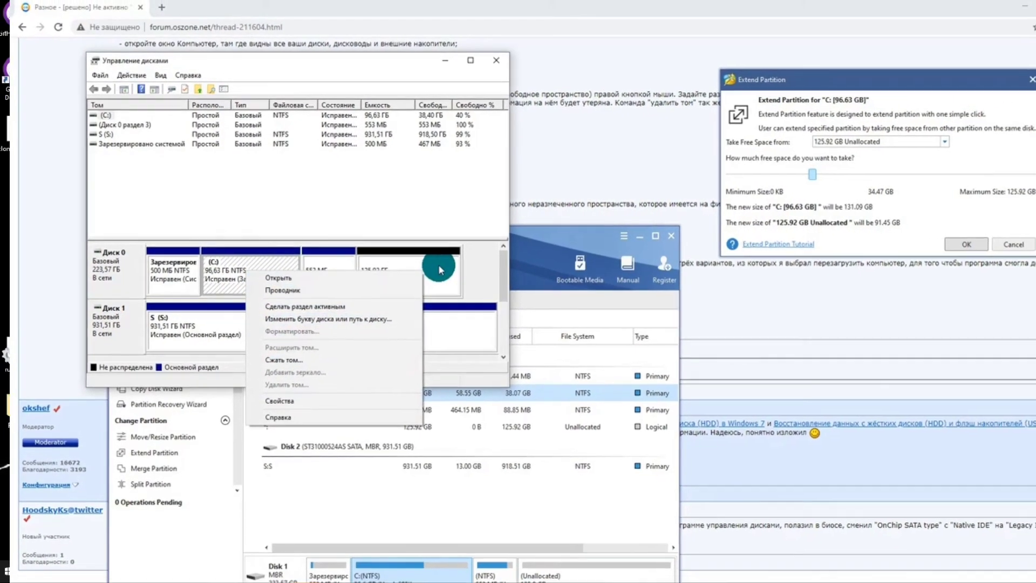
click(277, 286)
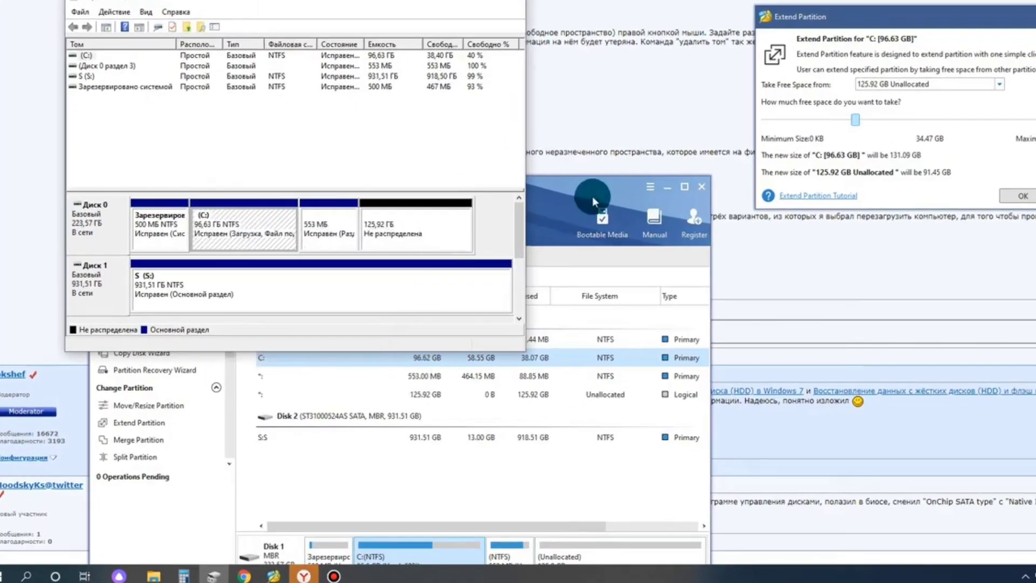
- Switch to MiniTool Partition Wizard and extend partition C: to about 130.86 GB using the unallocated space on Disk 1
click(532, 251)
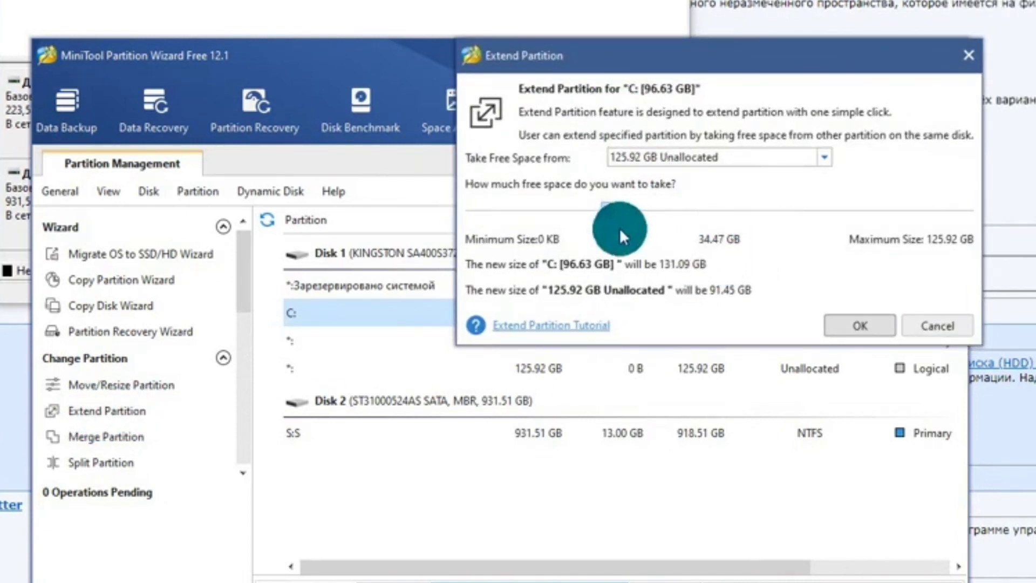
mouse_move(606, 214)
mouse_down()
mouse_move(639, 212)
mouse_move(621, 211)
mouse_up()
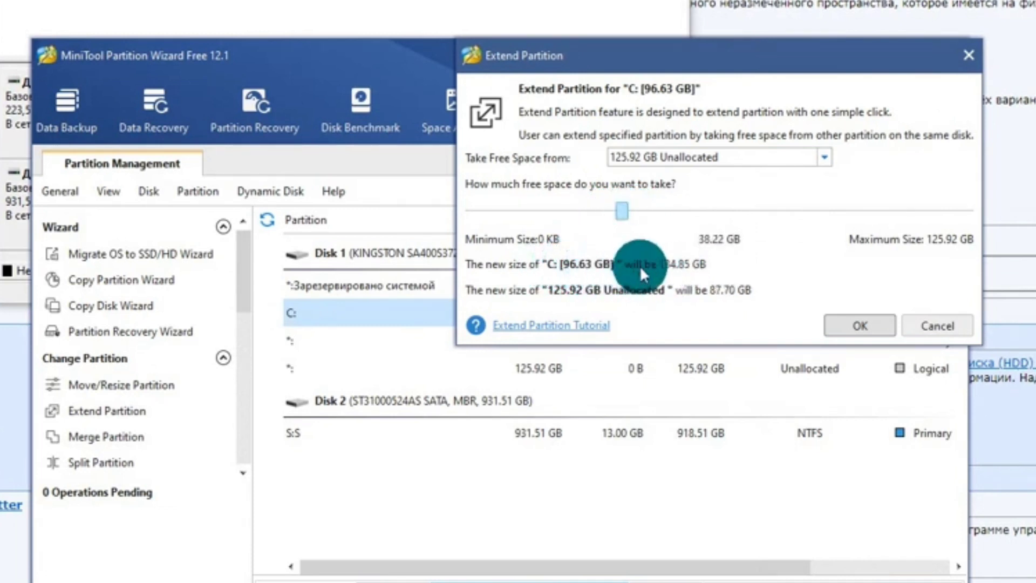
mouse_move(631, 213)
mouse_down()
mouse_move(643, 212)
mouse_move(628, 212)
mouse_up()
drag(626, 211, 604, 206)
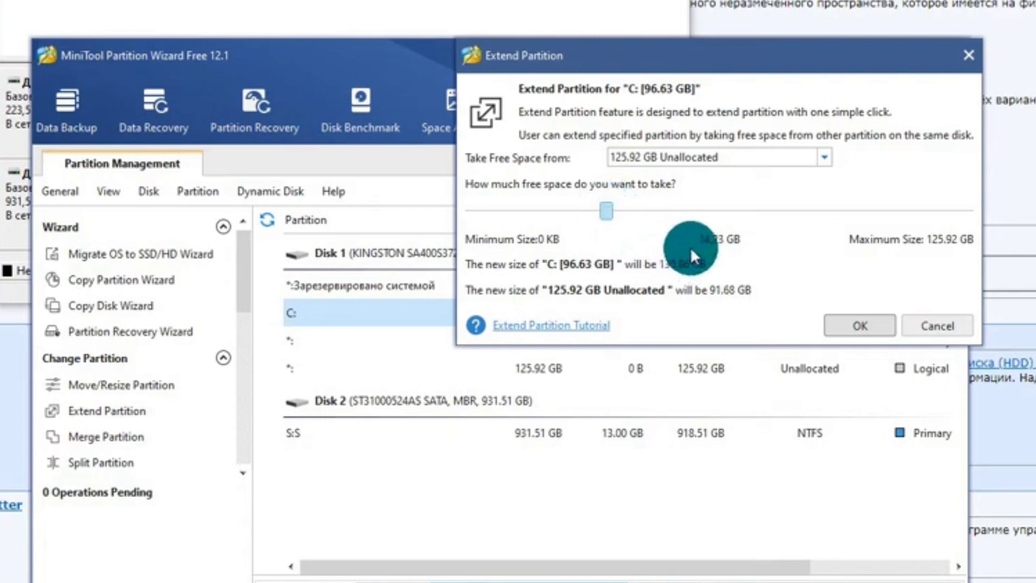
click(863, 325)
- Apply the pending partition changes and dismiss the completion message
click(240, 456)
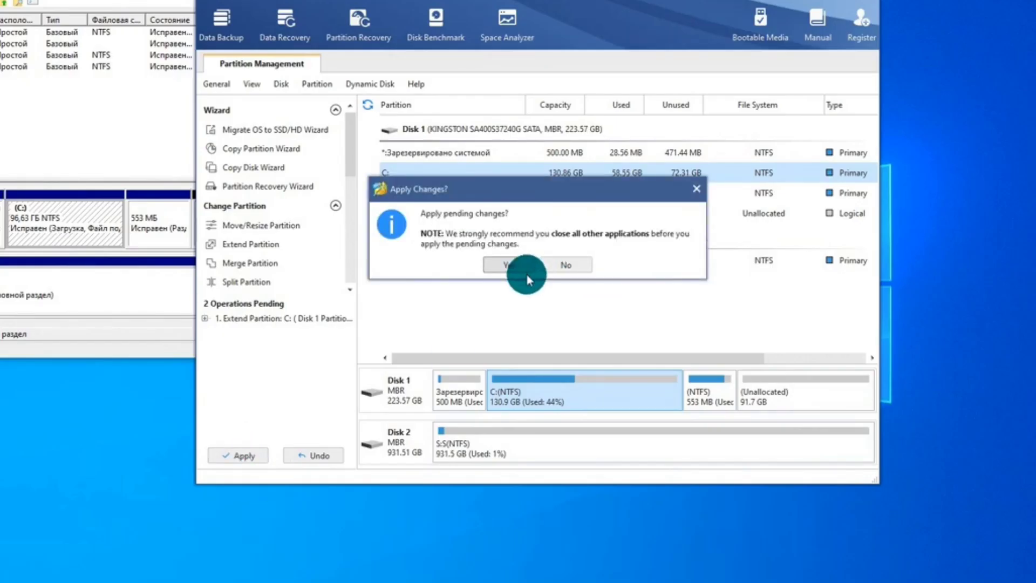
click(510, 266)
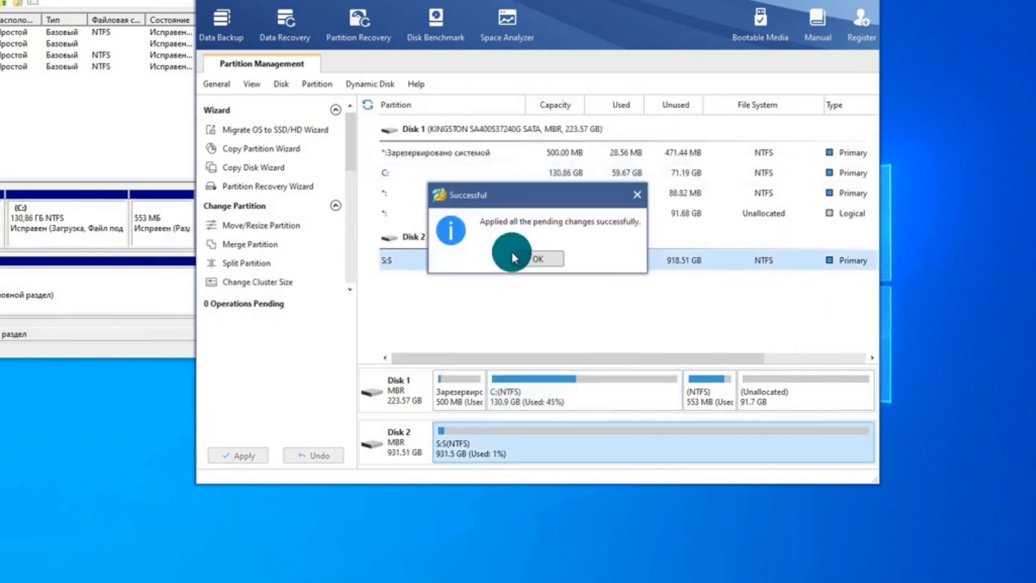
click(542, 261)
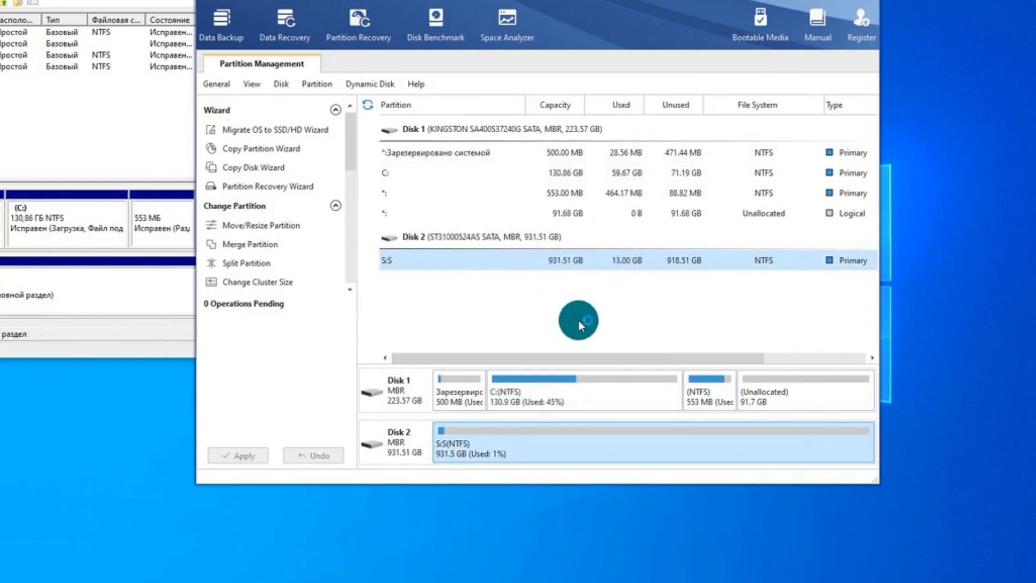